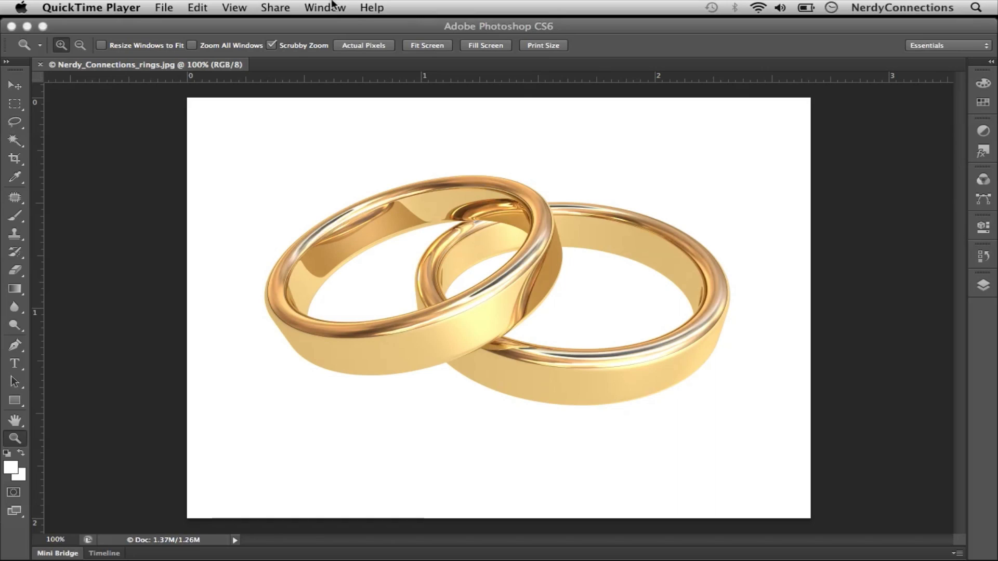
- Float the Layers panel beside the image and add an empty Layer 1 above Background
click(984, 287)
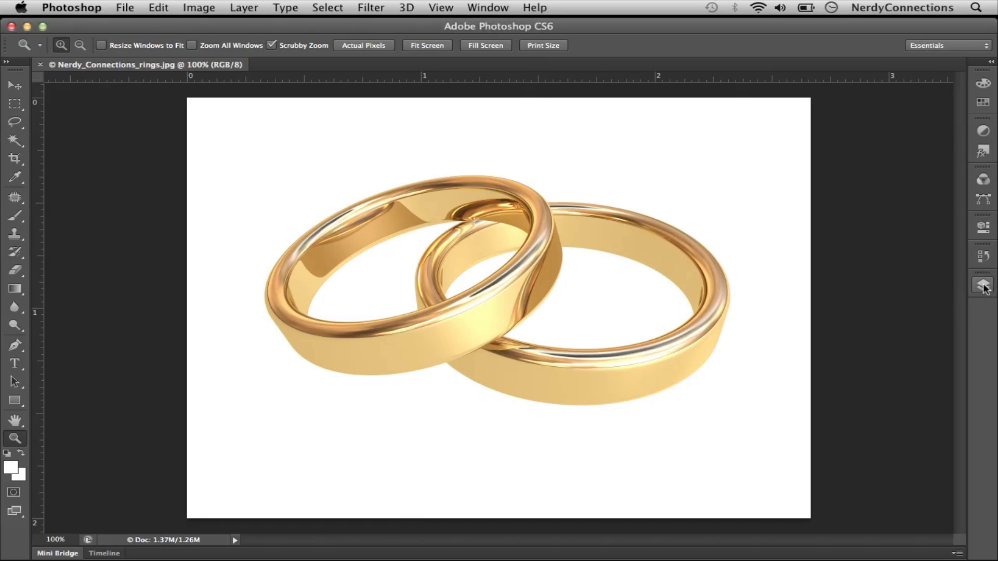
click(984, 285)
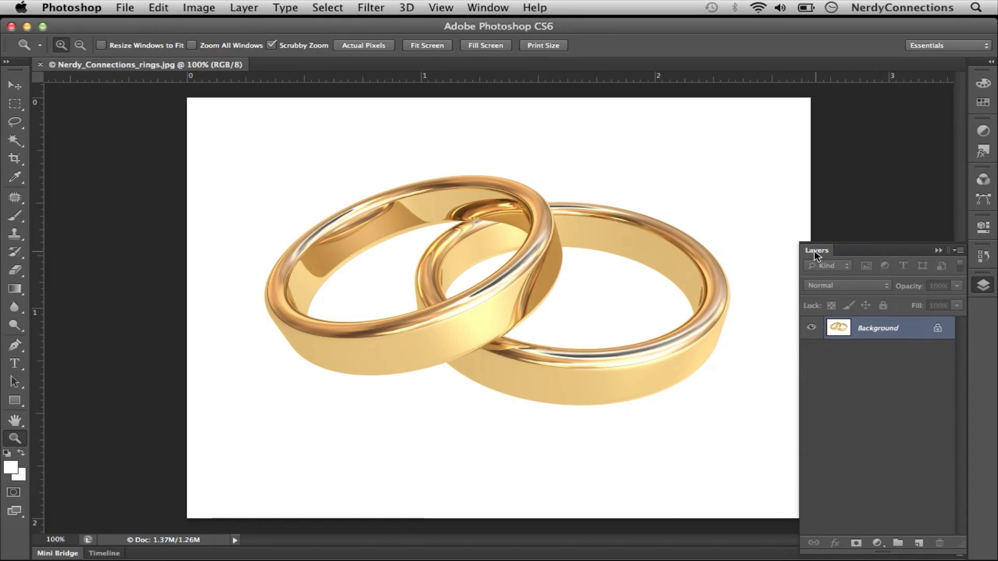
drag(816, 255, 764, 125)
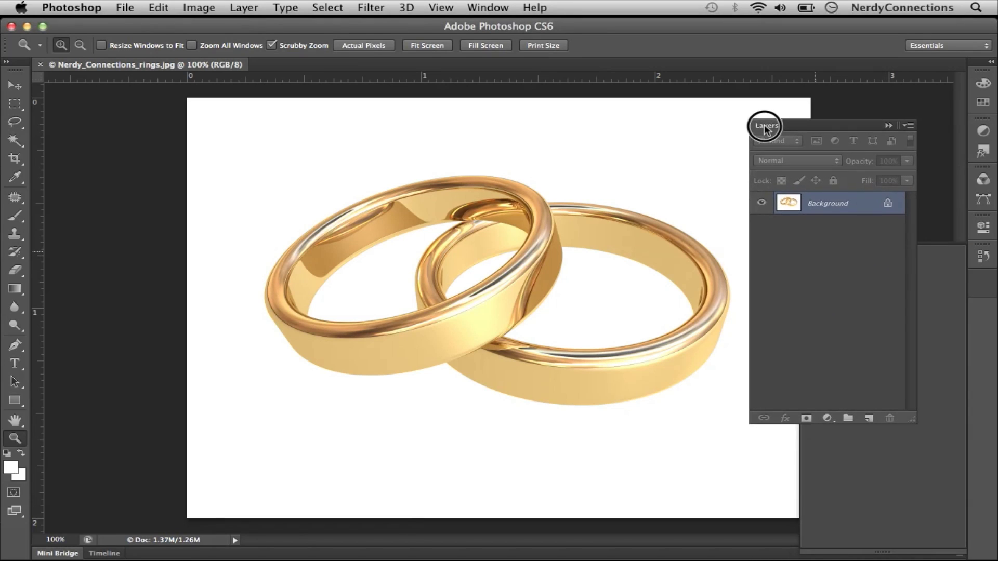
click(868, 418)
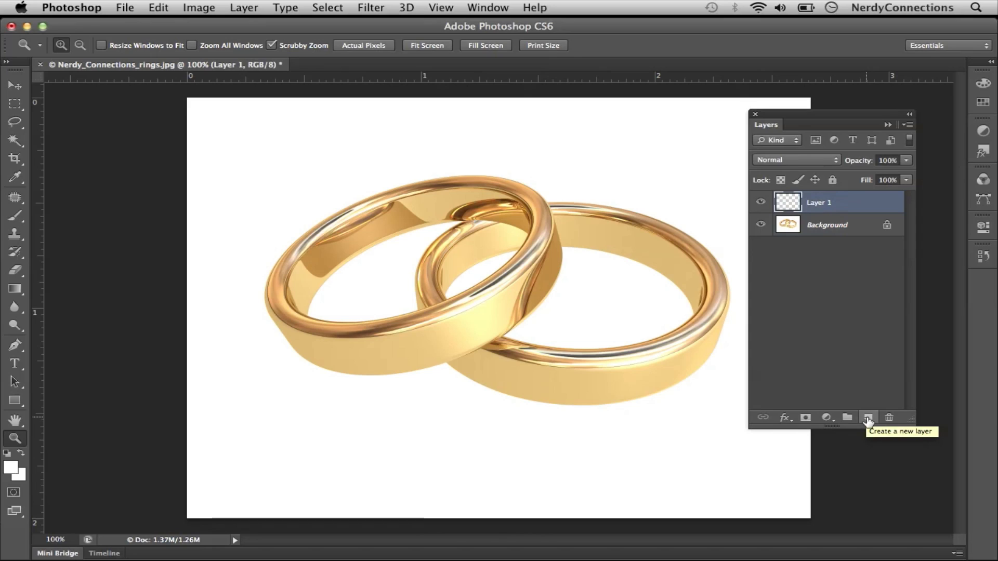
drag(831, 118, 851, 105)
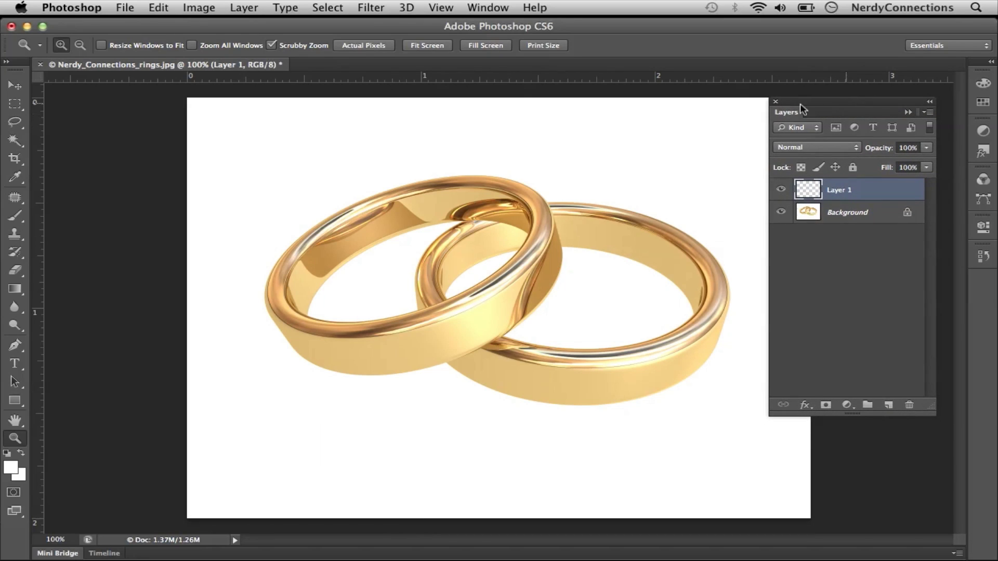
- Choose the Red, Green preset for the Gradient tool in the Gradient Editor
click(15, 290)
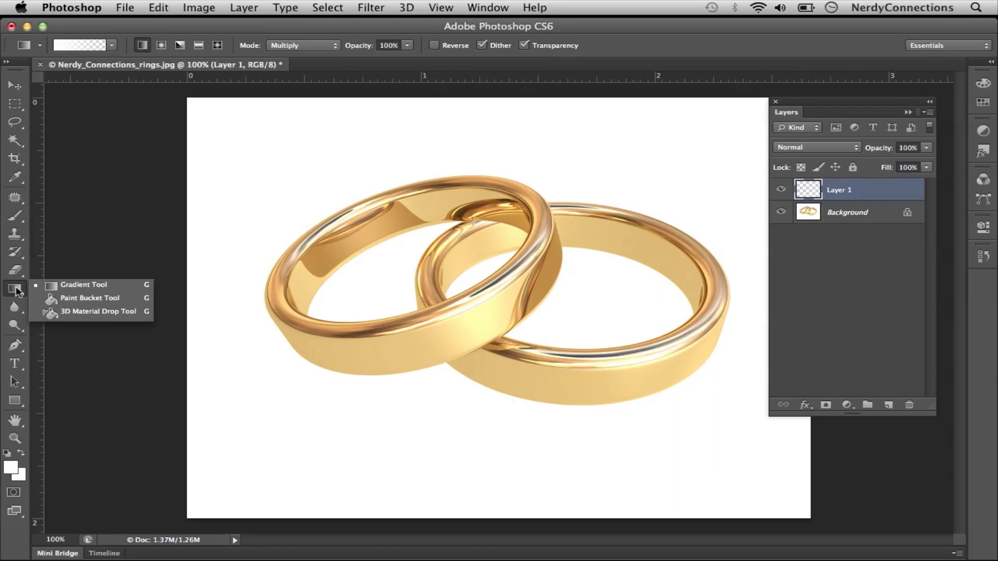
click(74, 45)
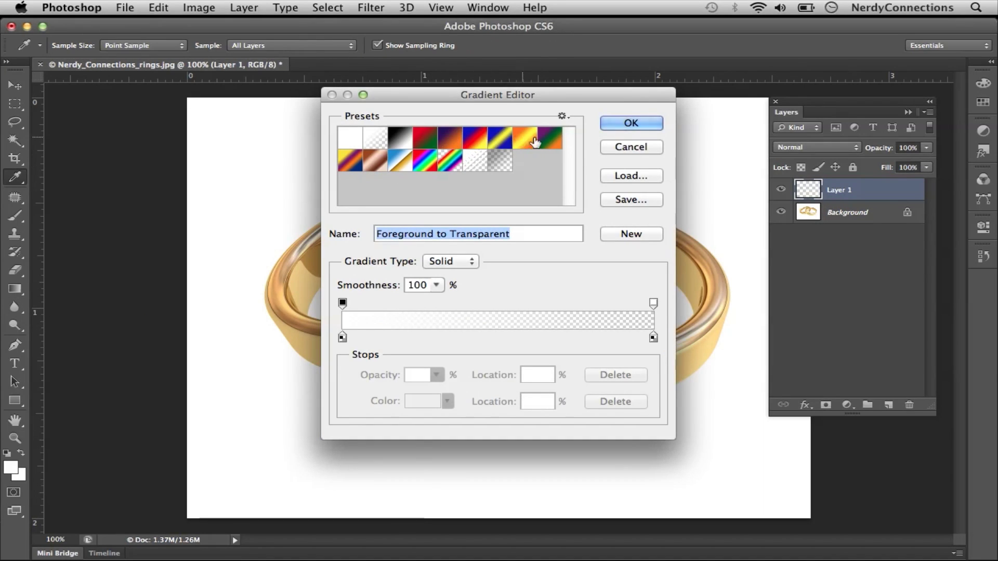
click(426, 138)
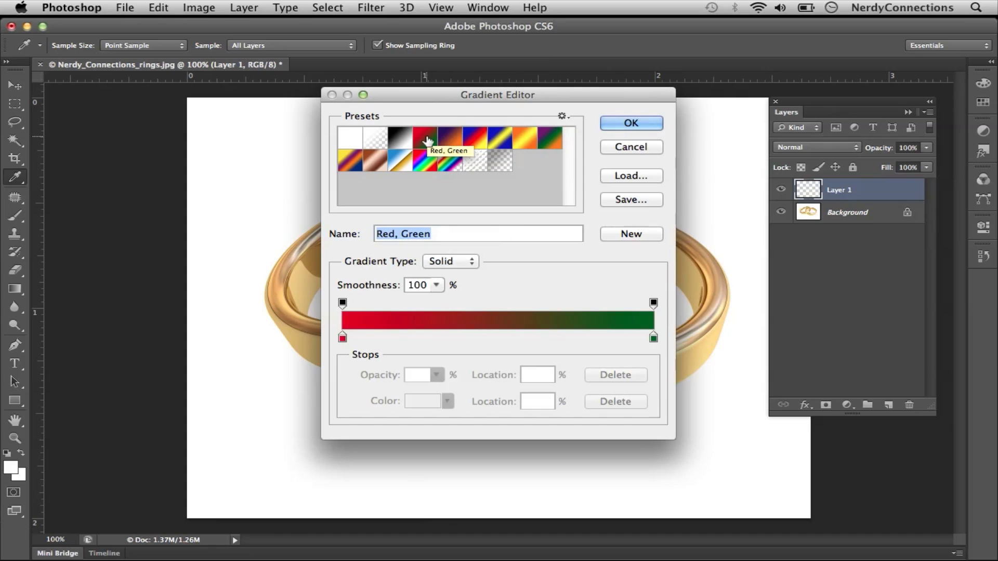
click(632, 123)
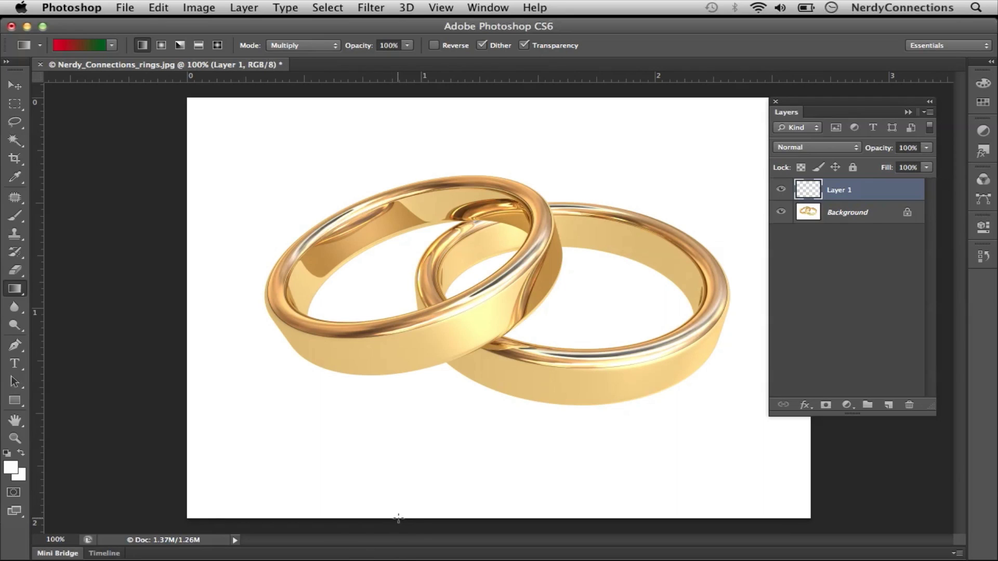
- Fill Layer 1 with a bottom-to-top red-to-green gradient, then hide Layer 1
drag(397, 516, 449, 107)
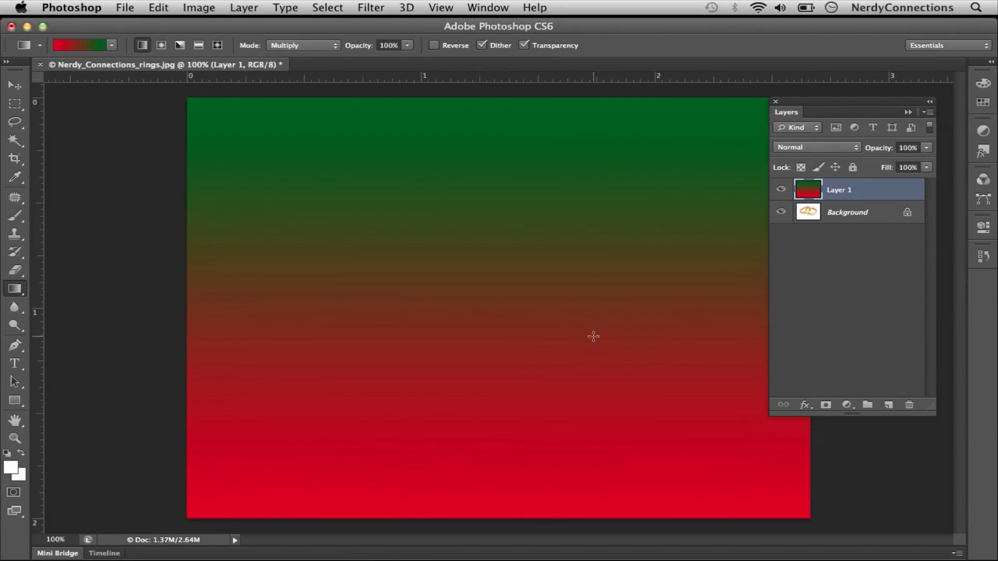
click(782, 191)
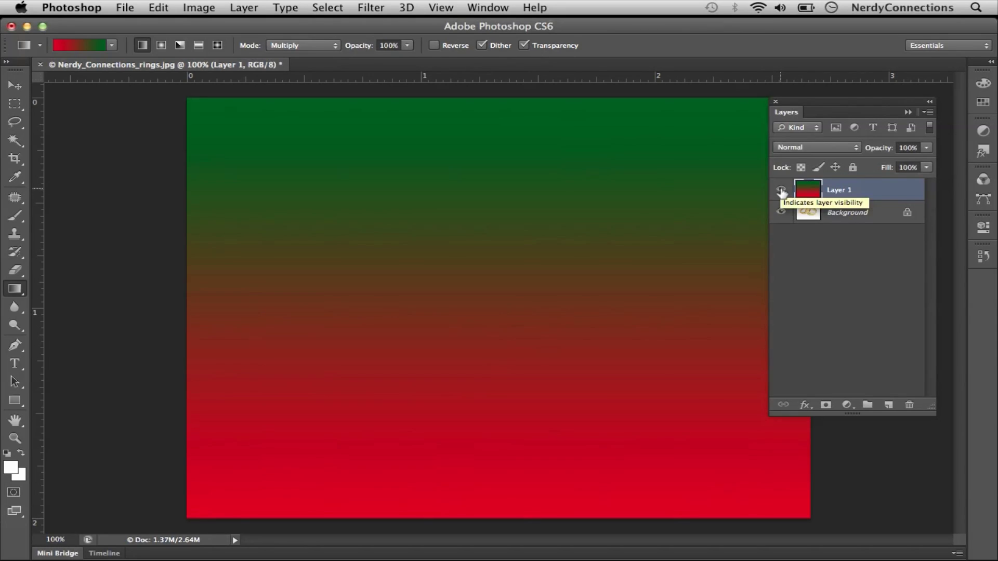
click(782, 191)
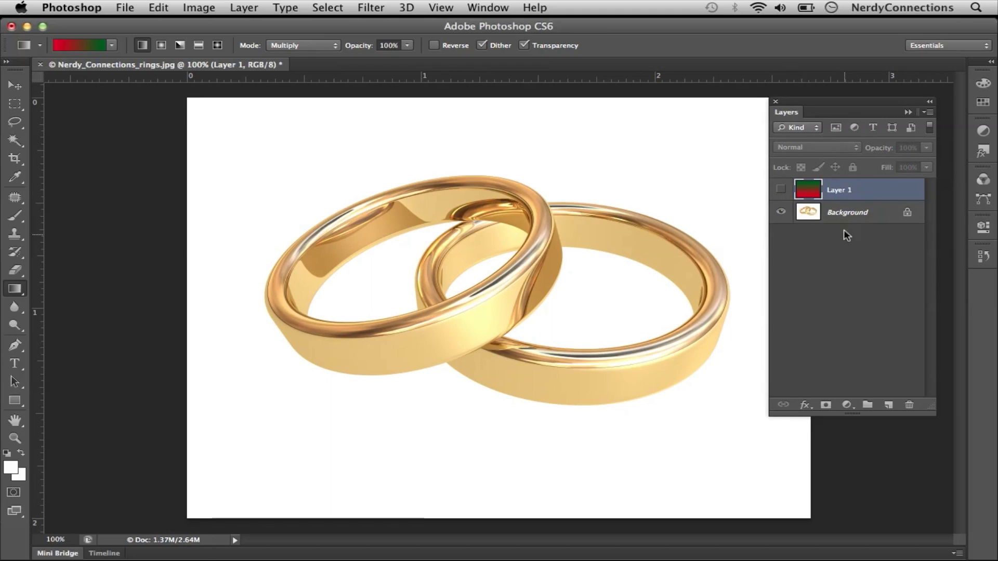
- On Background, select the gold rings with Color Range, sampling the rings and raising Fuzziness
click(845, 216)
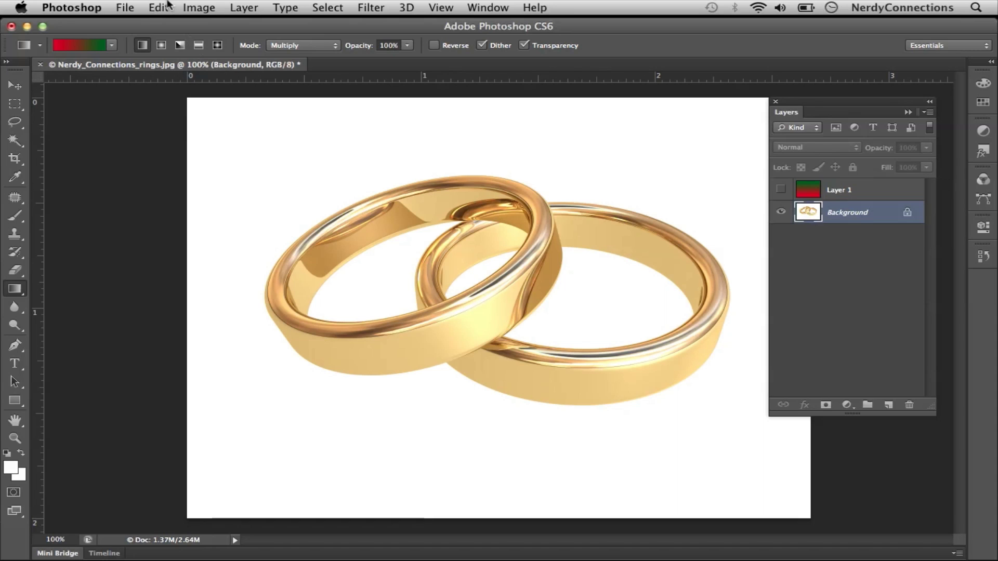
click(197, 7)
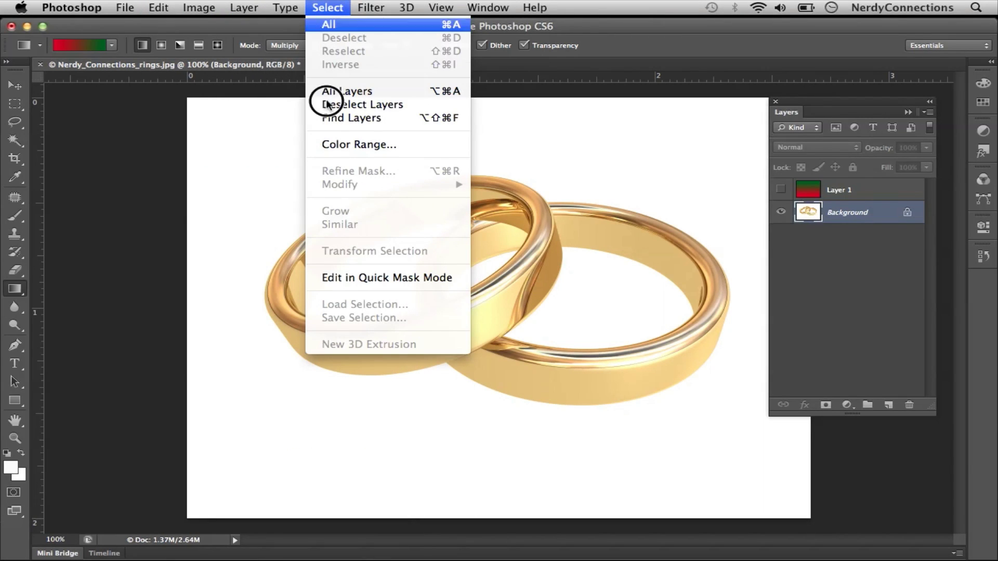
click(329, 145)
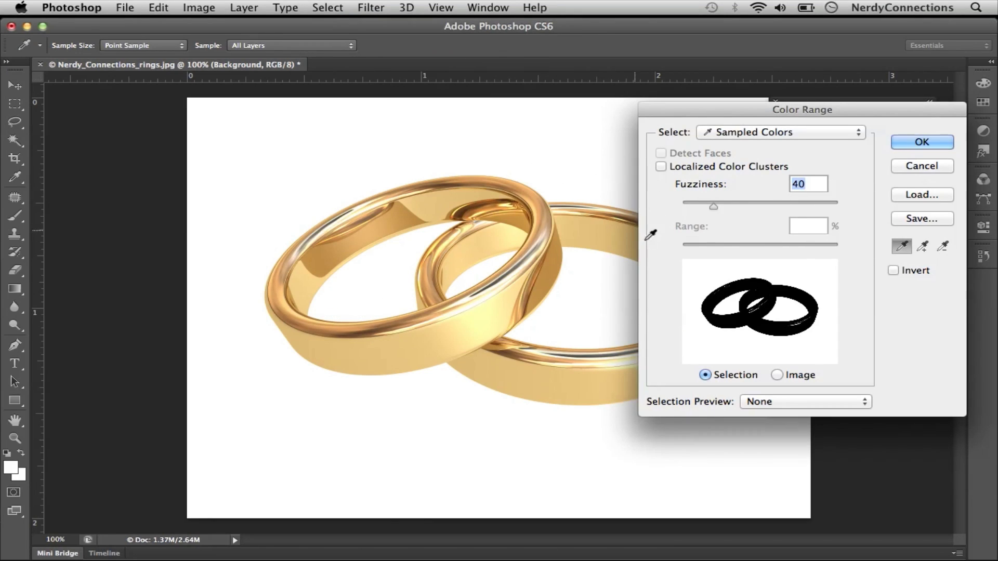
mouse_move(714, 206)
mouse_down()
mouse_move(769, 205)
mouse_move(715, 208)
mouse_move(769, 207)
mouse_move(760, 207)
mouse_up()
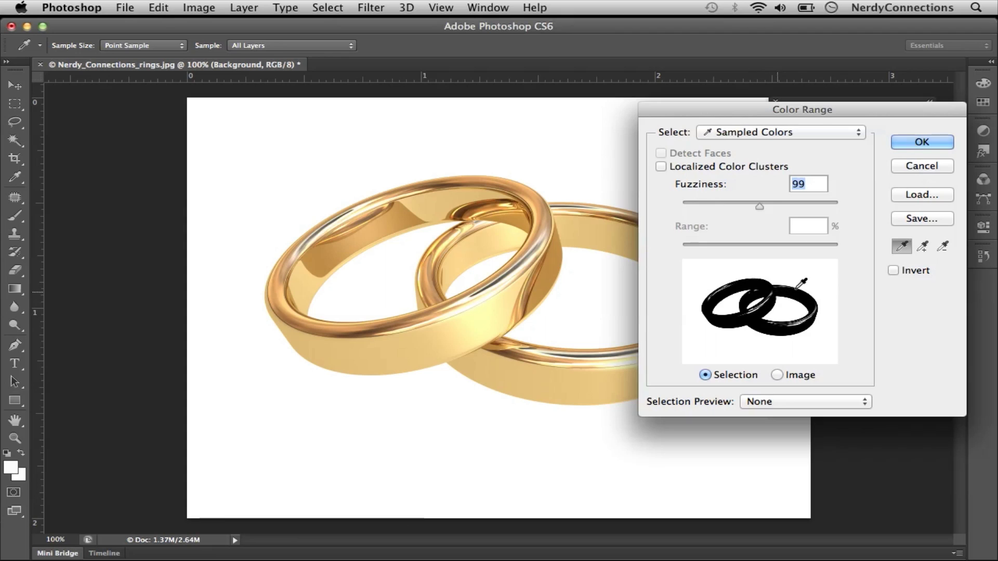
click(920, 145)
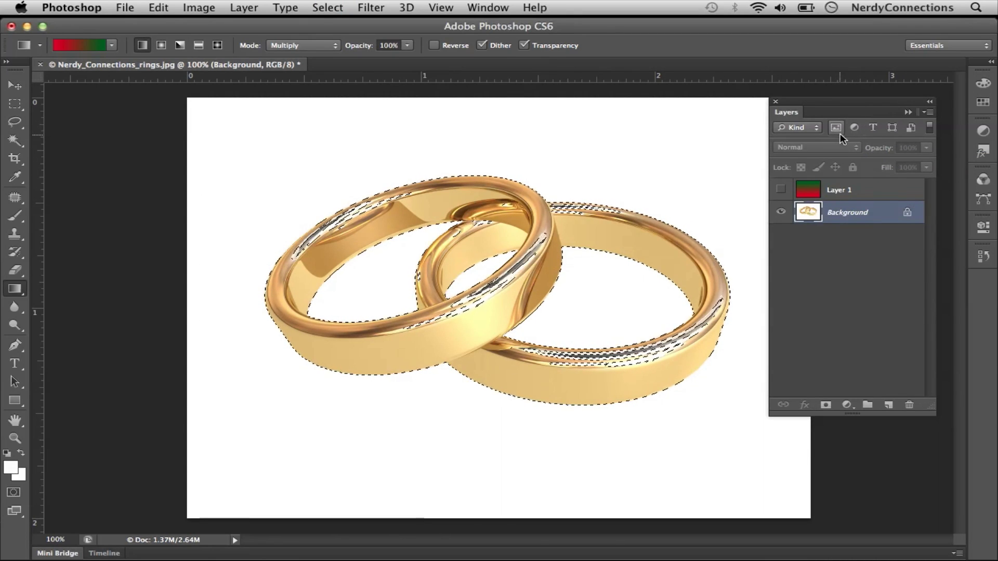
- Add an Alpha 1 channel, fill the rings selection with white, and deselect
click(486, 6)
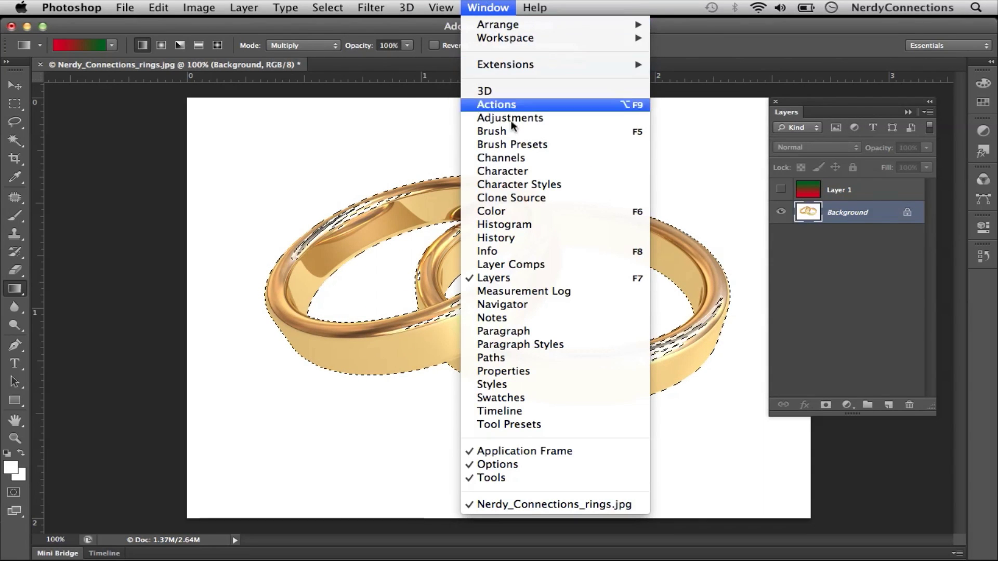
click(515, 158)
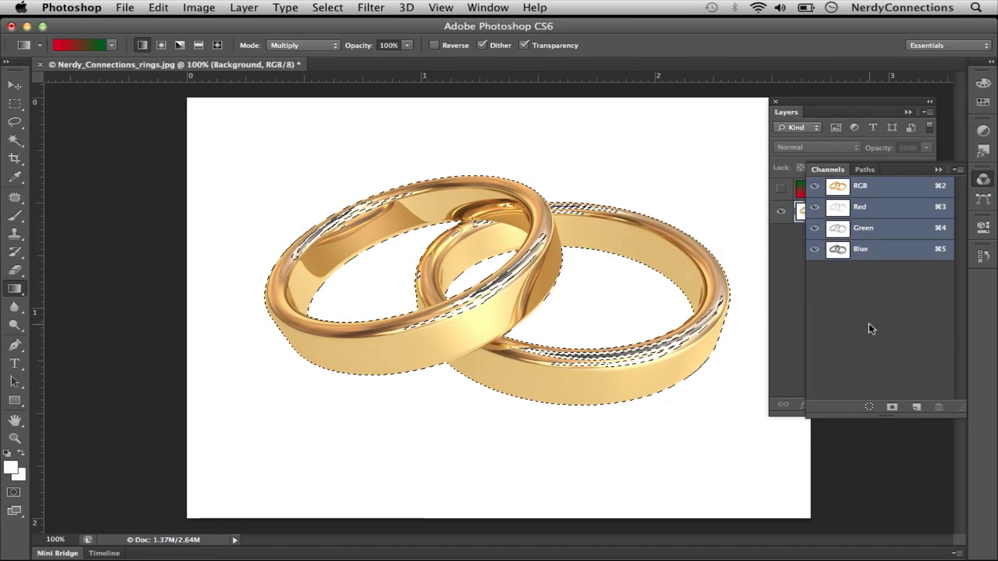
click(917, 408)
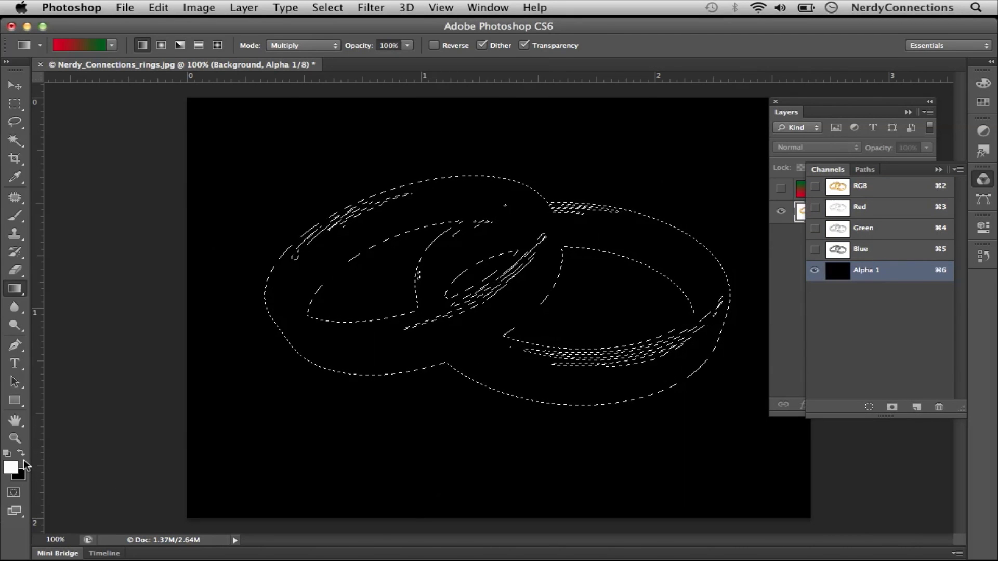
key(alt+BackSpace)
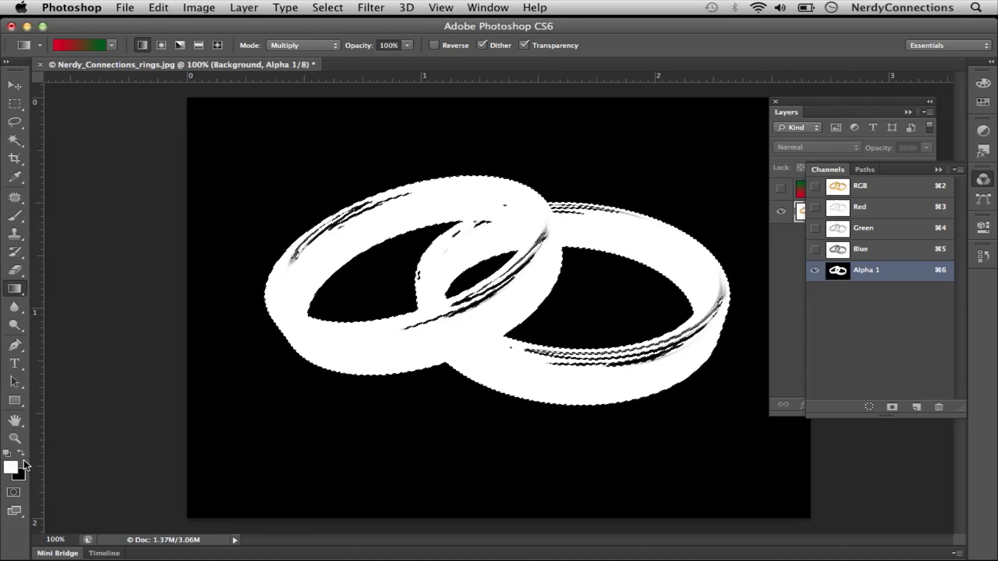
key(ctrl+d)
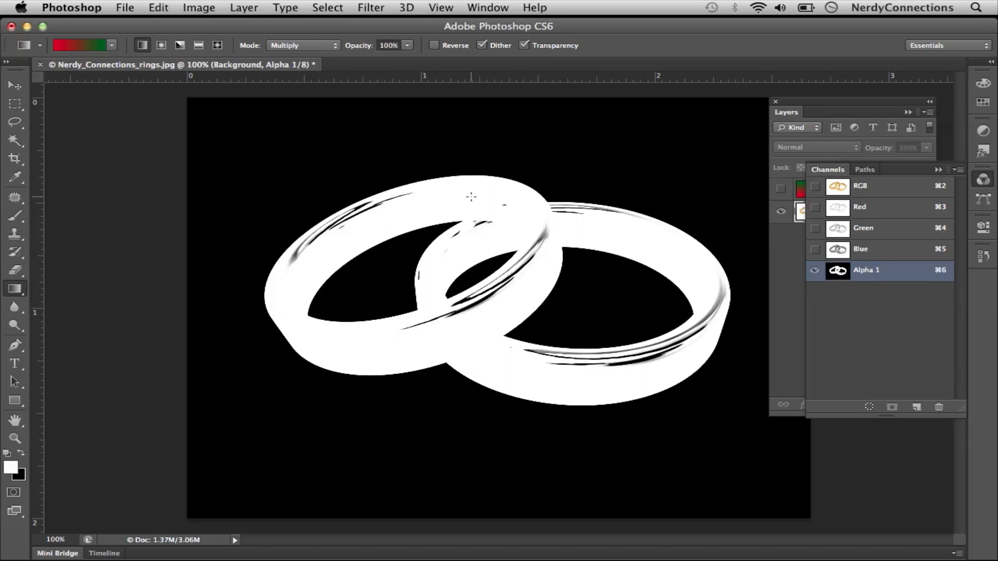
- Set up a white brush and paint over the dark streaks along the top ring edge
click(15, 215)
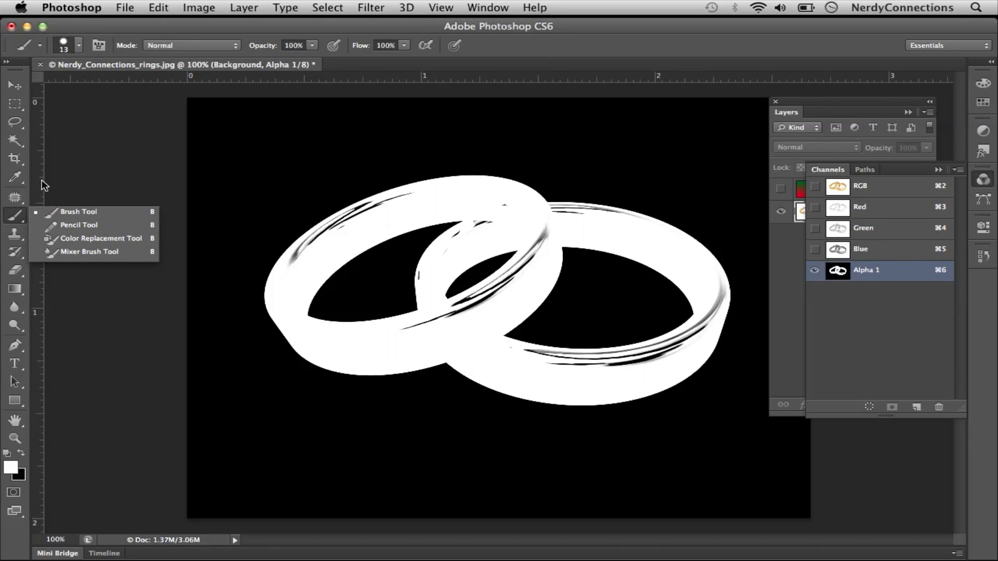
click(62, 45)
click(422, 202)
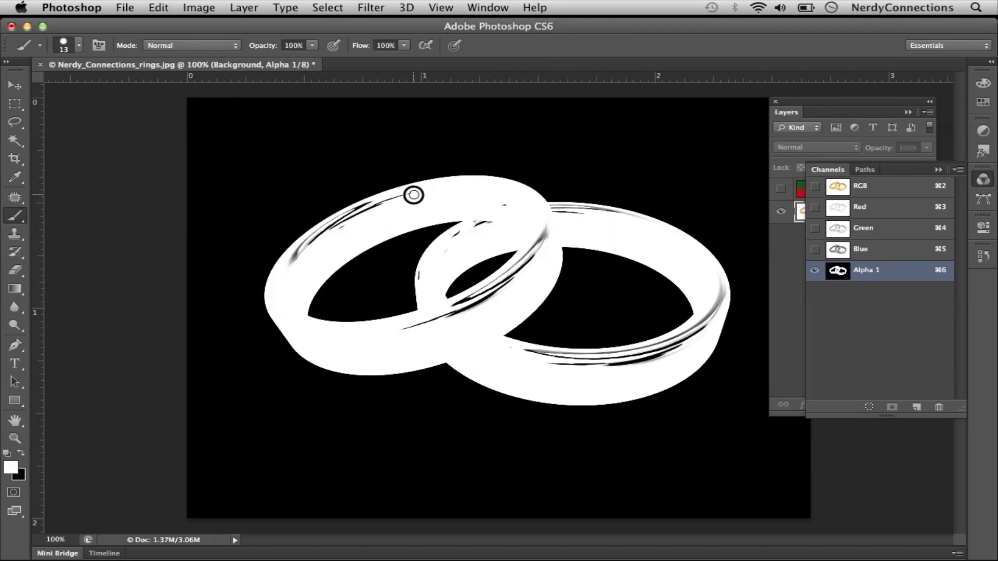
mouse_move(413, 196)
mouse_down()
mouse_move(325, 227)
mouse_move(292, 263)
mouse_move(367, 219)
mouse_up()
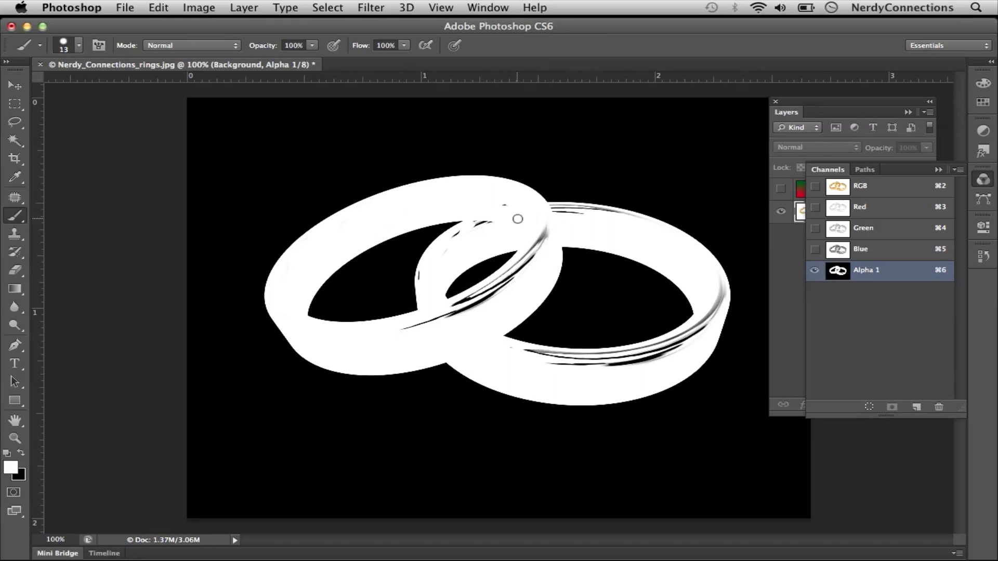
click(502, 205)
- Whiten the streaks on the inner edges and overlap, then load Alpha 1 as a selection
mouse_move(556, 216)
mouse_down()
mouse_move(570, 208)
mouse_move(637, 222)
mouse_move(604, 211)
mouse_up()
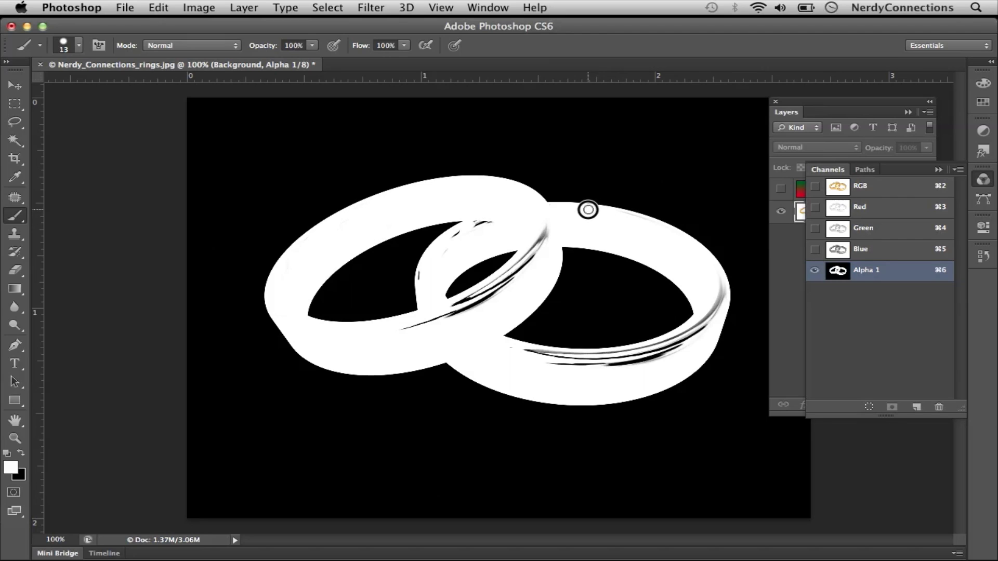
mouse_move(549, 230)
mouse_down()
mouse_move(486, 291)
mouse_move(417, 325)
mouse_move(506, 288)
mouse_move(548, 240)
mouse_move(444, 311)
mouse_up()
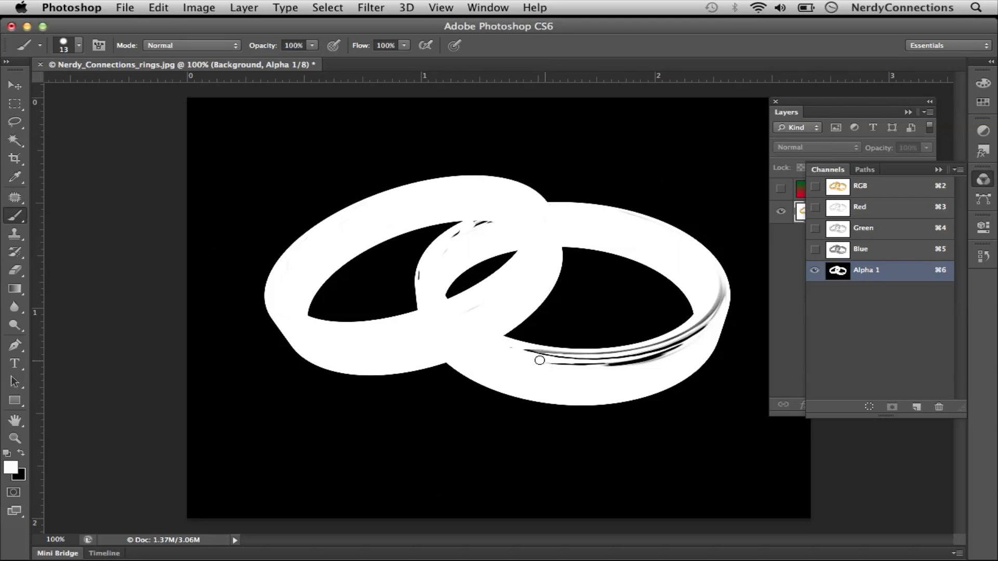
mouse_move(508, 349)
mouse_down()
mouse_move(592, 363)
mouse_move(681, 347)
mouse_move(720, 283)
mouse_move(696, 323)
mouse_move(666, 345)
mouse_move(605, 363)
mouse_move(547, 361)
mouse_move(655, 345)
mouse_move(713, 310)
mouse_up()
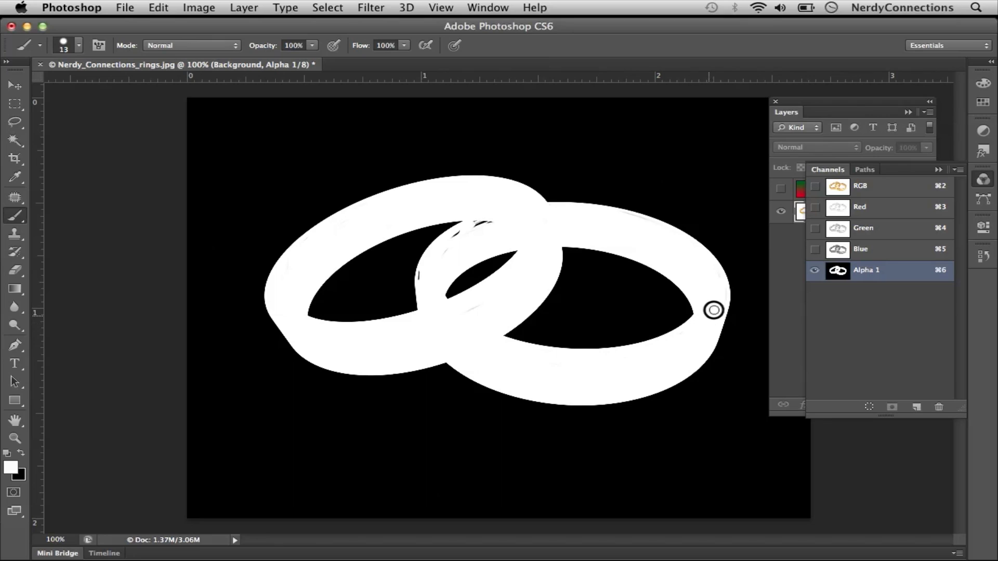
mouse_move(507, 225)
mouse_down()
mouse_move(463, 229)
mouse_move(477, 223)
mouse_up()
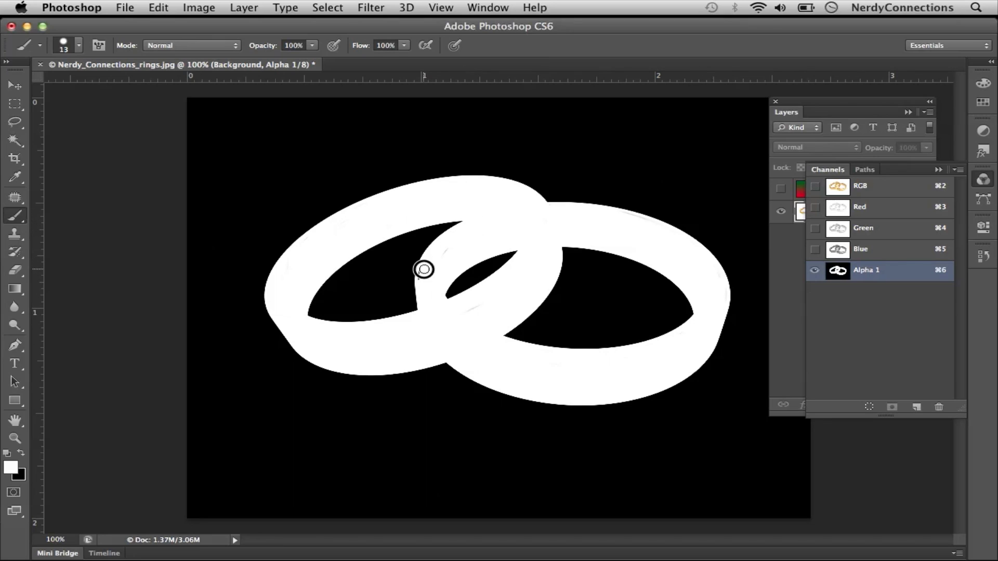
mouse_move(423, 284)
mouse_down()
mouse_move(453, 246)
mouse_move(443, 254)
mouse_up()
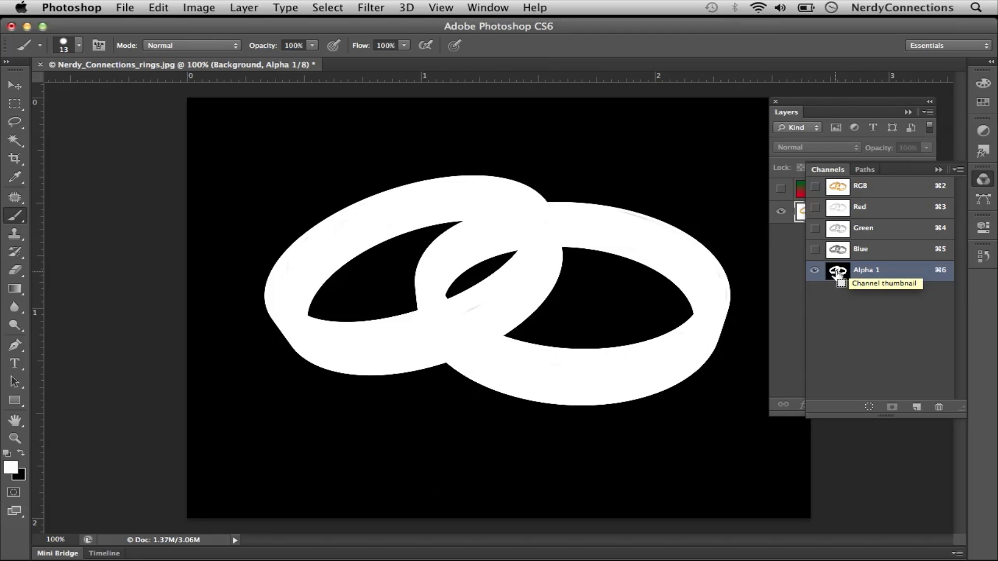
super+click(837, 271)
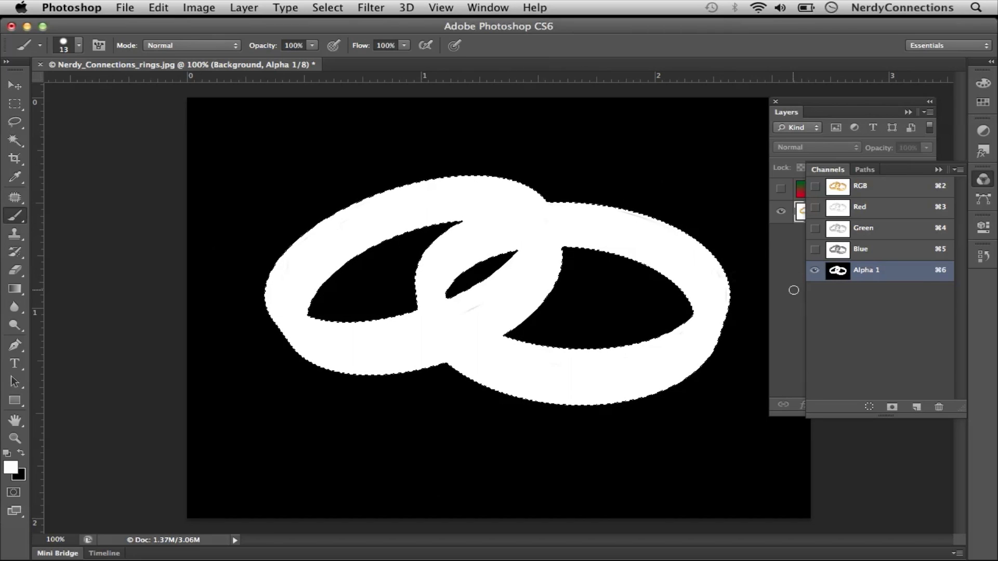
- Return to the Layers panel, rename Layer 1 to 'gradient', and make it visible
click(940, 171)
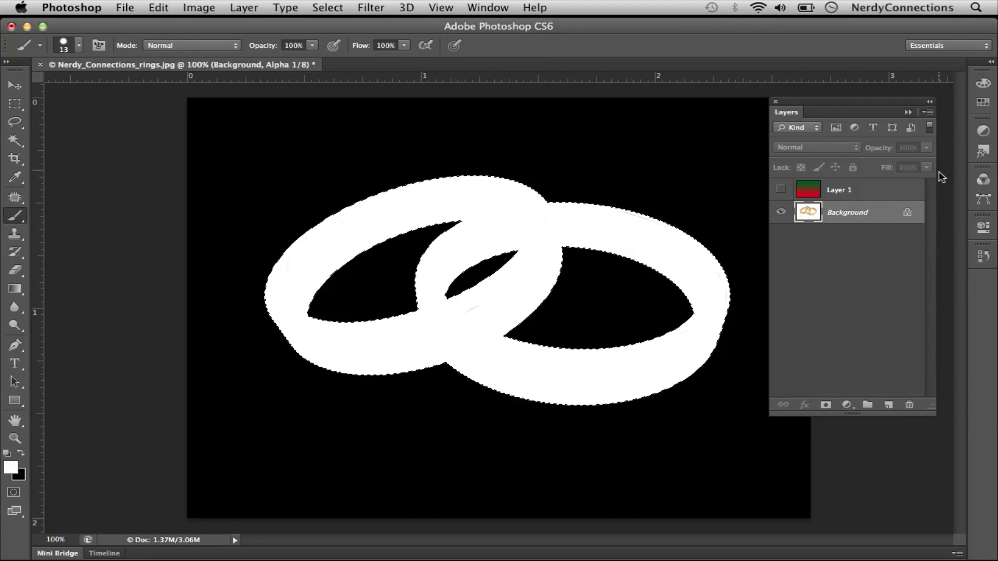
click(875, 190)
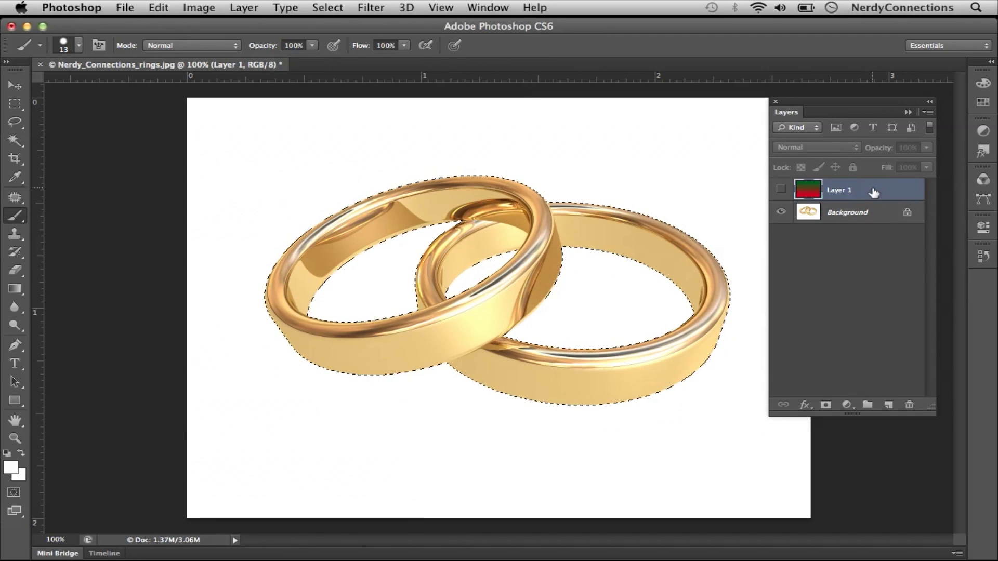
double_click(839, 190)
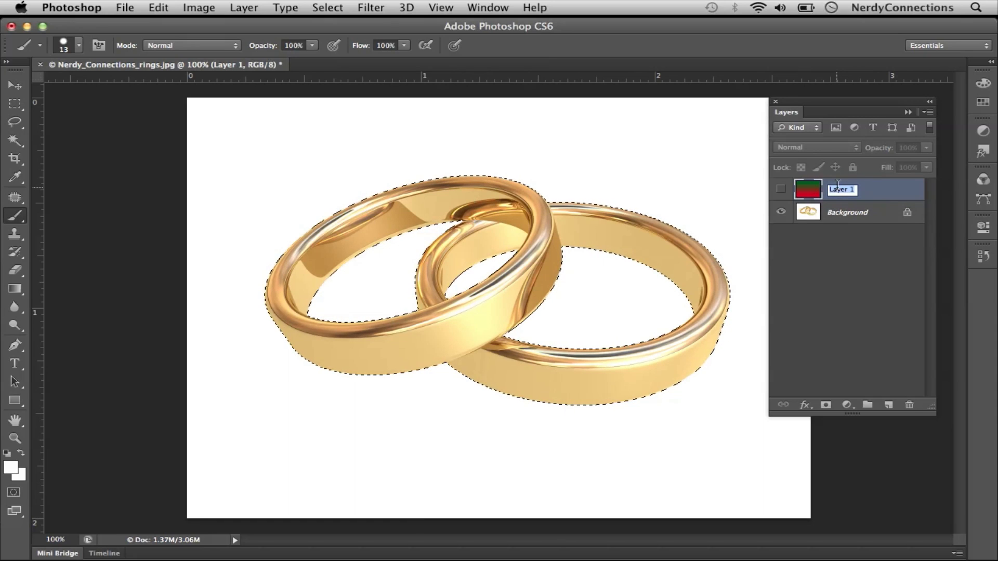
text(gradient)
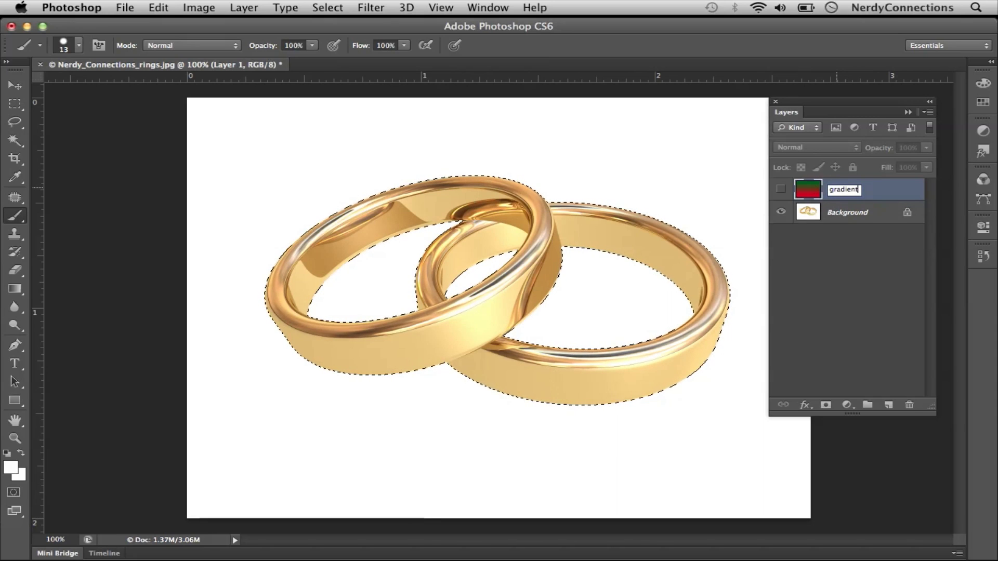
key(Return)
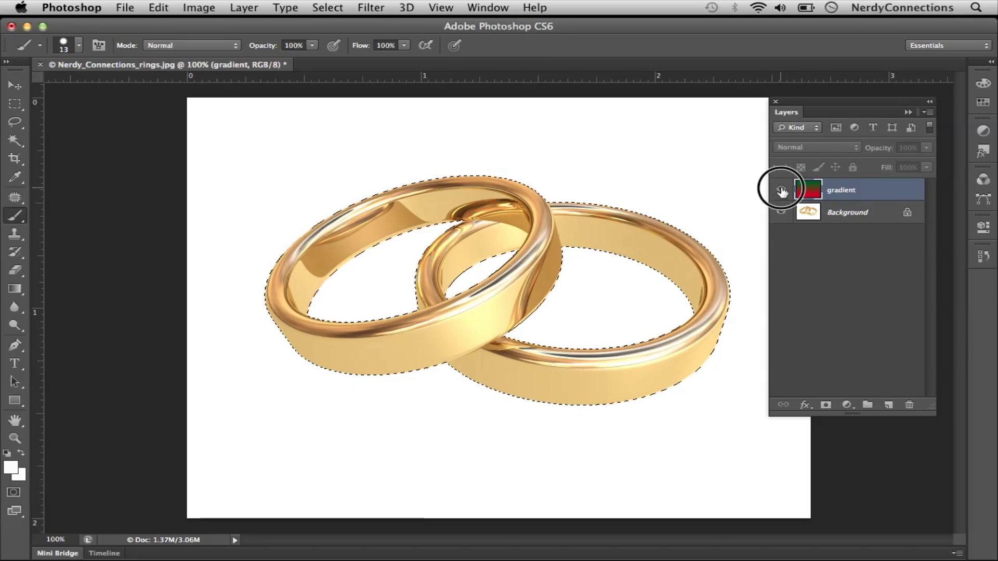
click(781, 189)
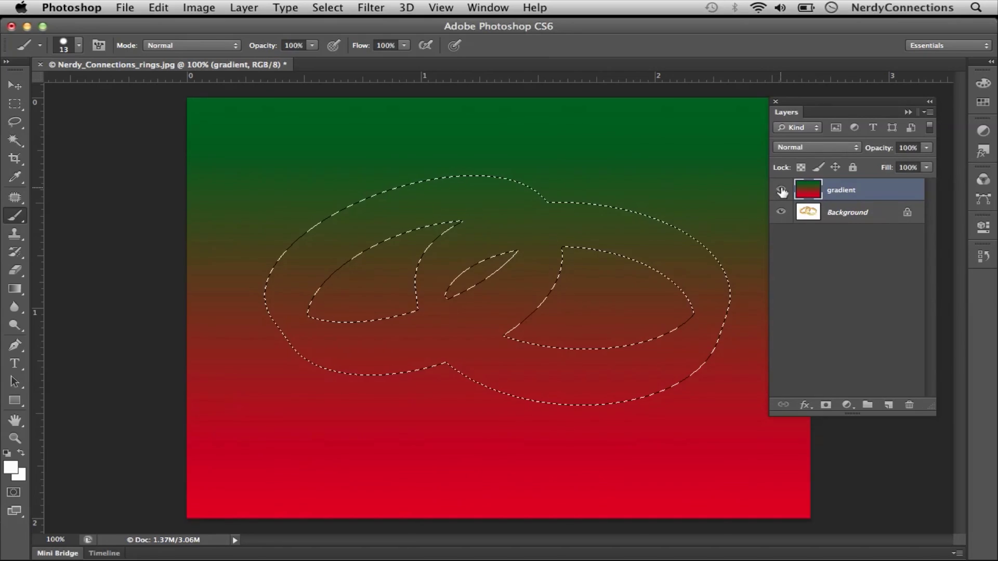
- Add a layer mask from the rings selection to the gradient layer, and invert it
click(825, 406)
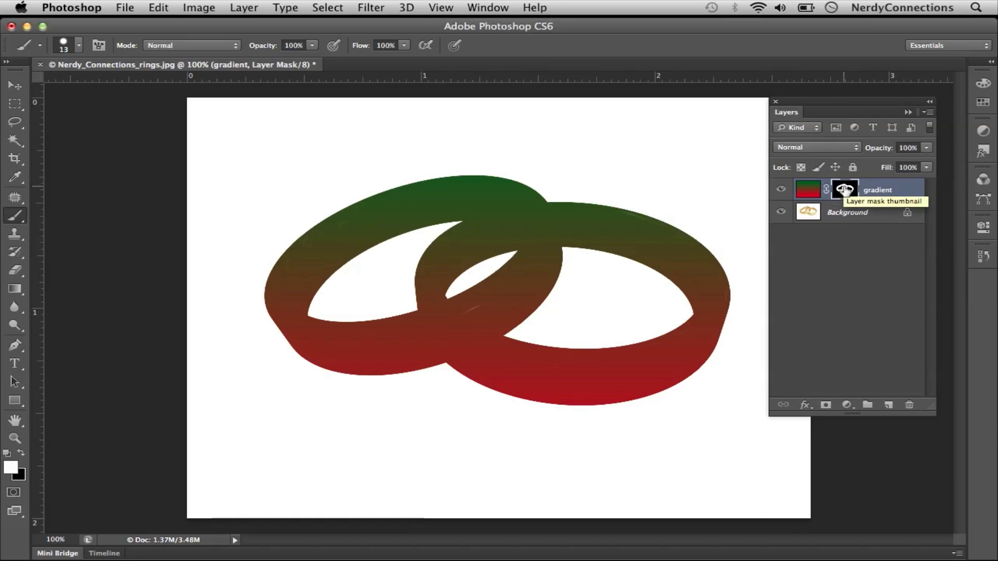
key(ctrl+i)
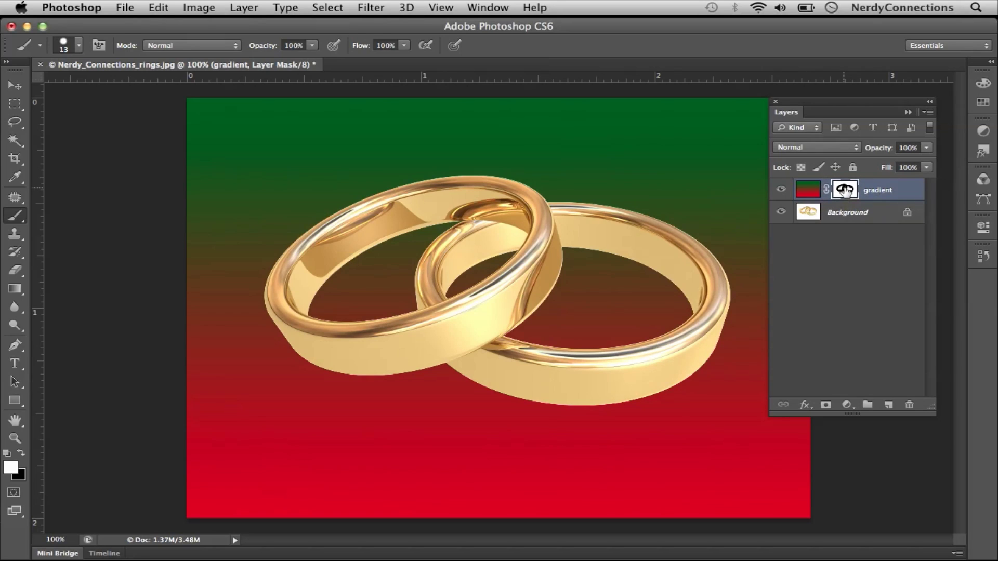
shift+click(846, 191)
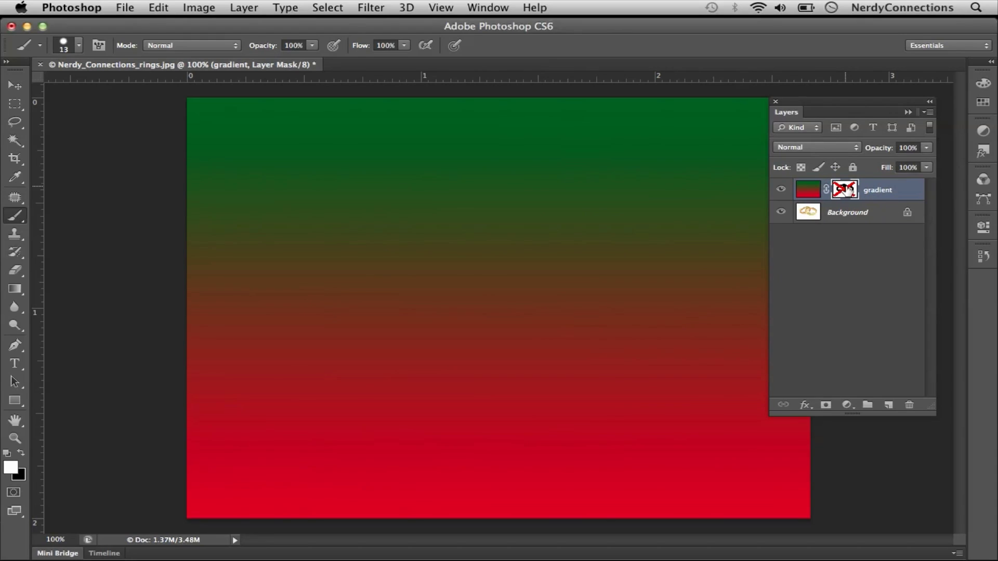
shift+click(846, 191)
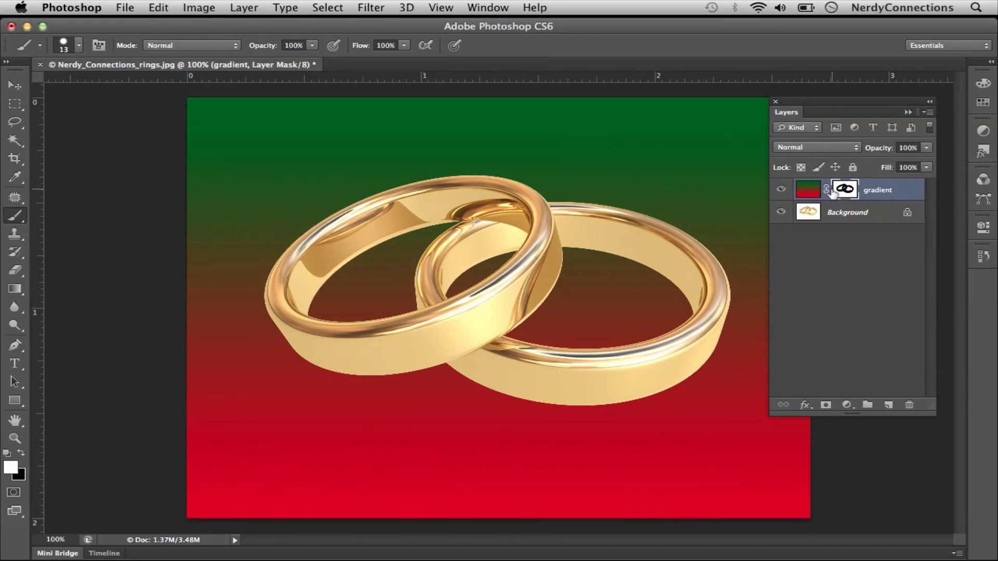
drag(846, 190, 909, 406)
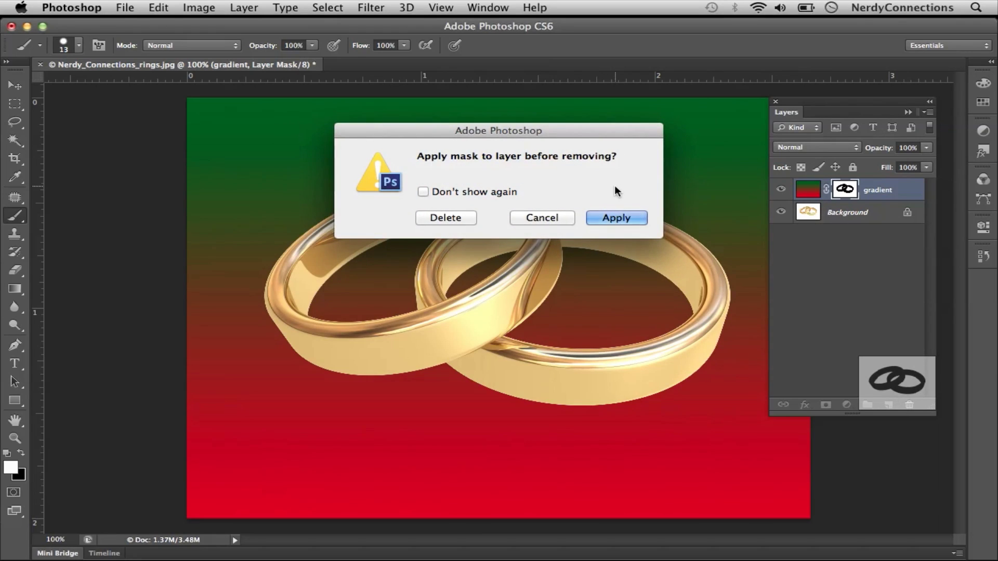
click(544, 218)
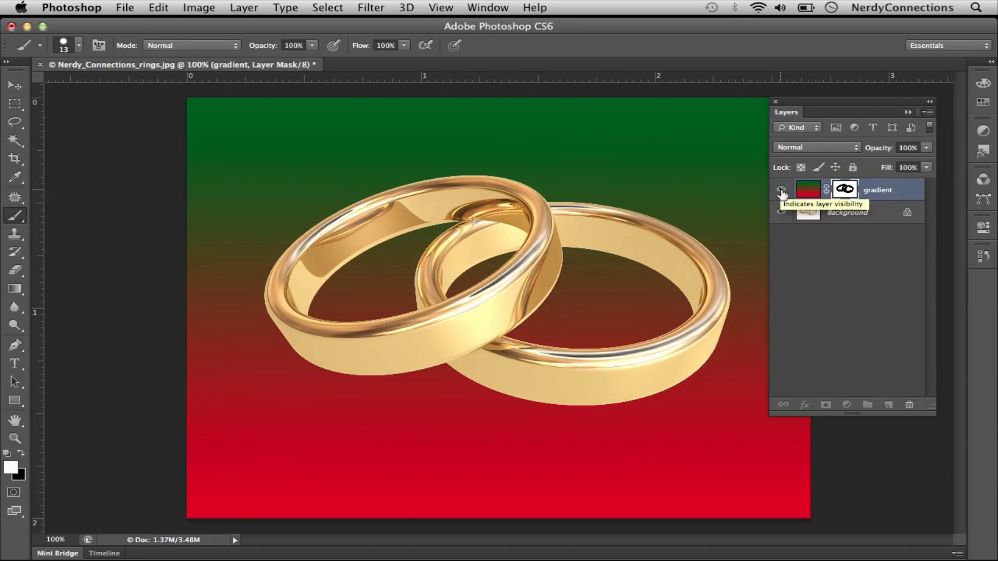
click(779, 191)
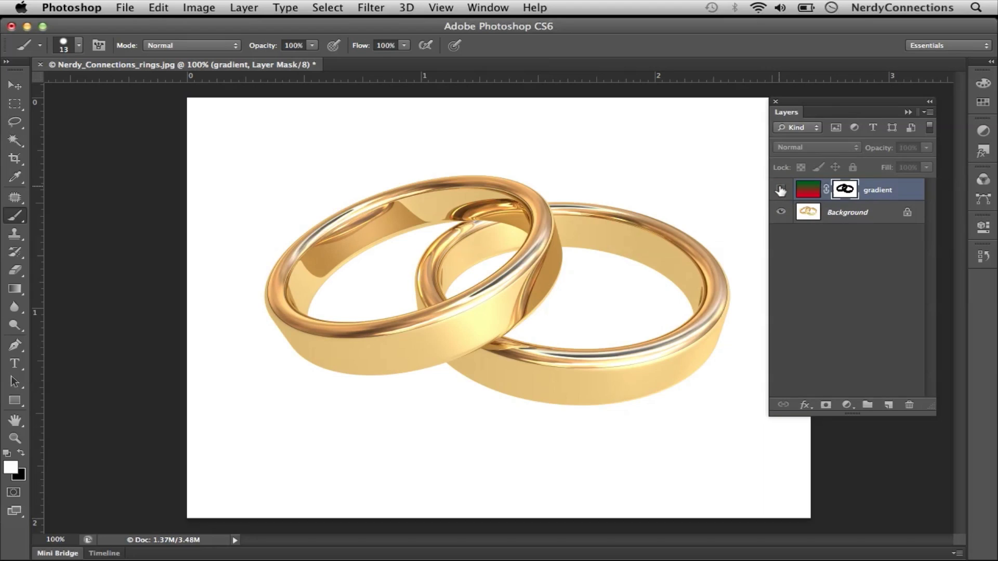